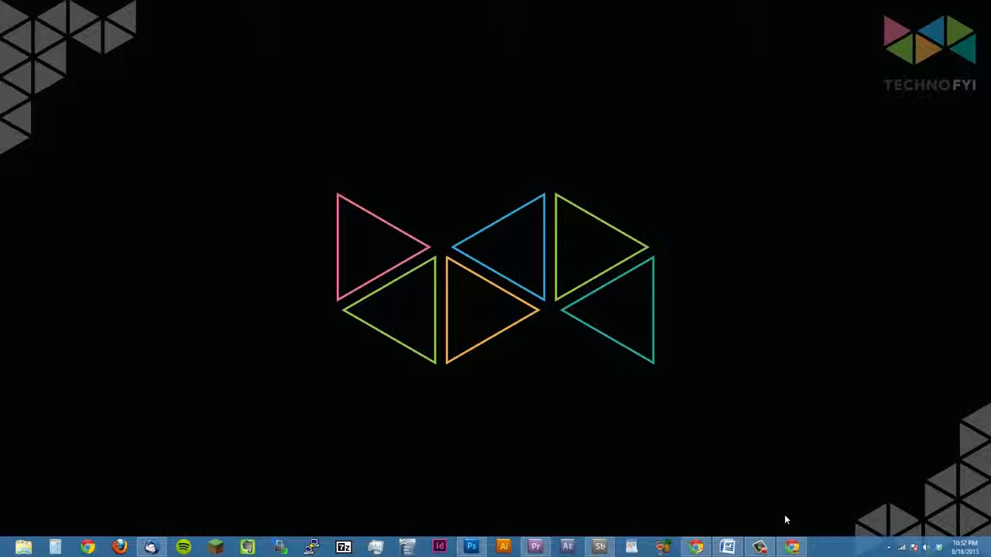
Switch to the browser, download Microsoft Expression Encoder 4 with Service Pack 1, and run the Encoder_en.exe installer
click(792, 546)
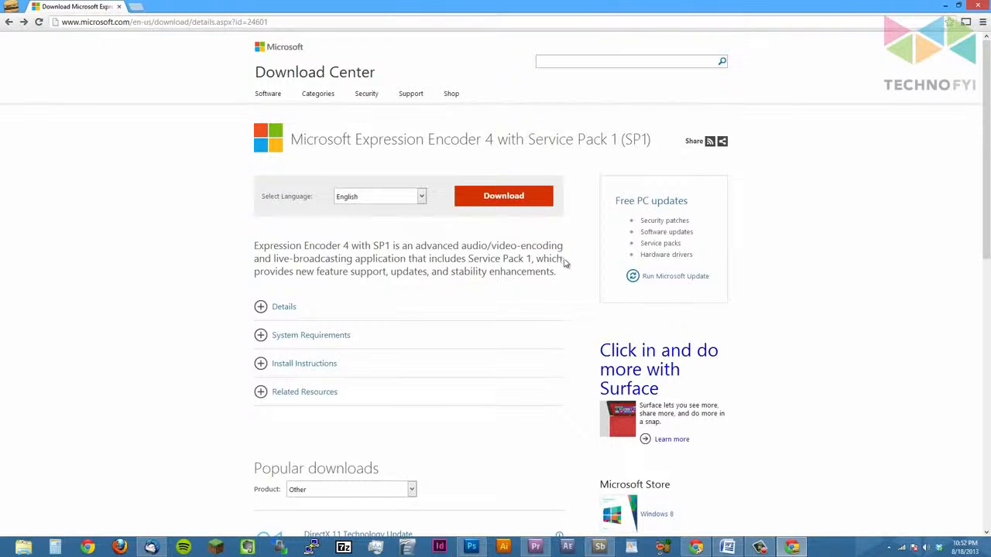
click(517, 202)
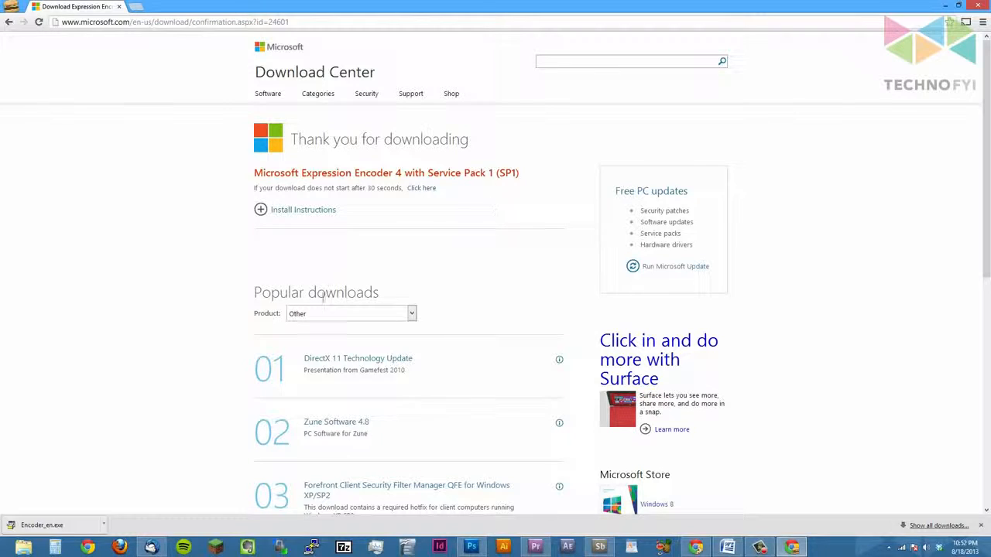
click(64, 527)
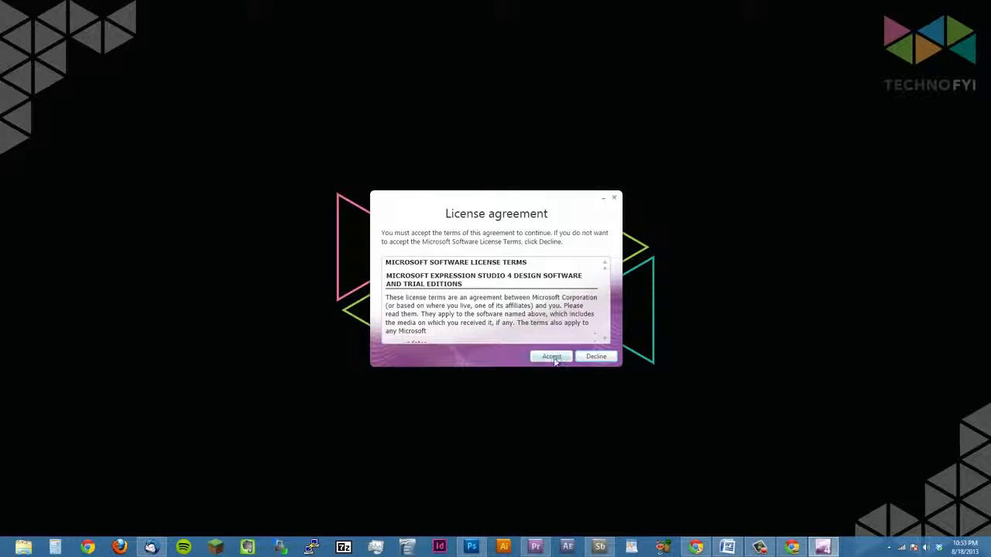
Accept the license terms, leave the product key blank, and install Expression Encoder 4 through to the end of setup
click(551, 357)
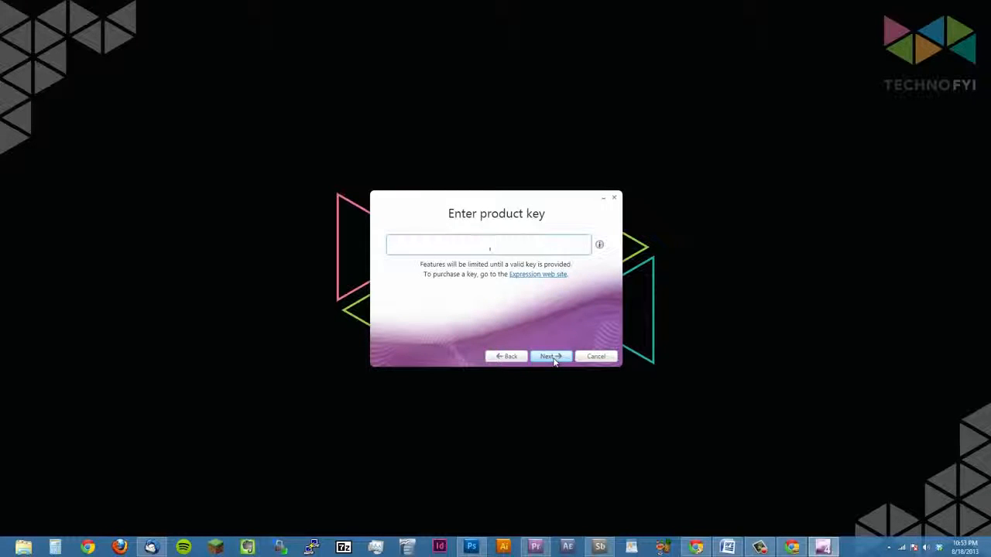
click(553, 359)
click(553, 359)
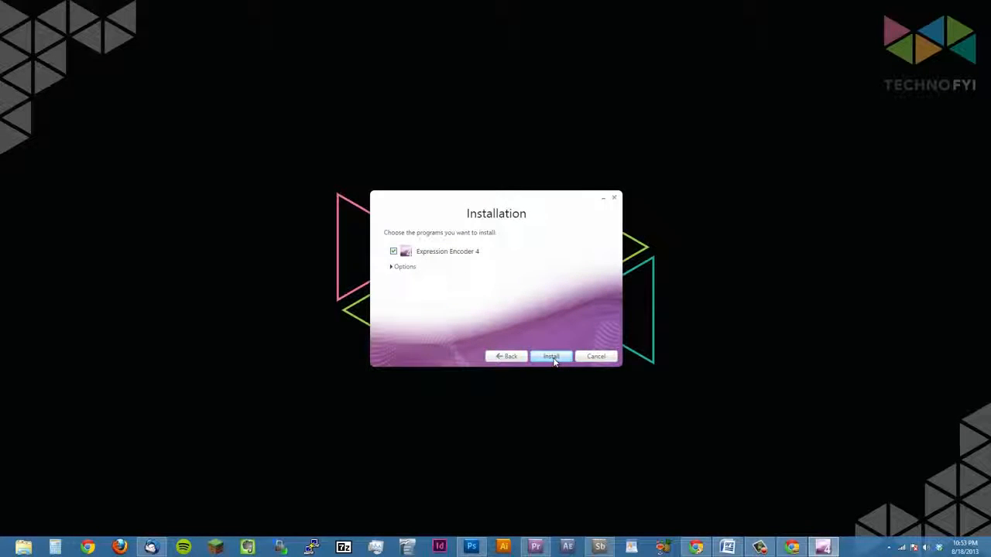
click(552, 359)
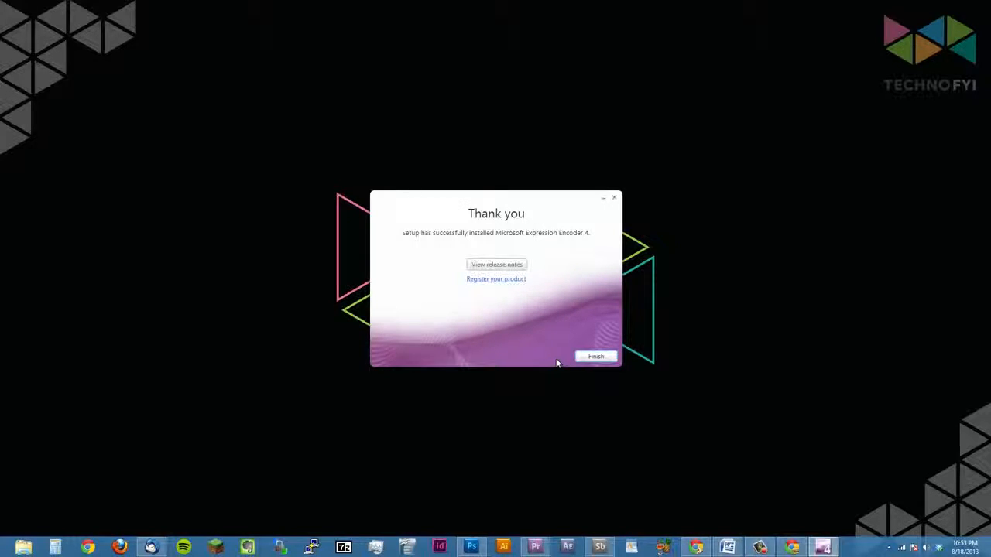
click(594, 357)
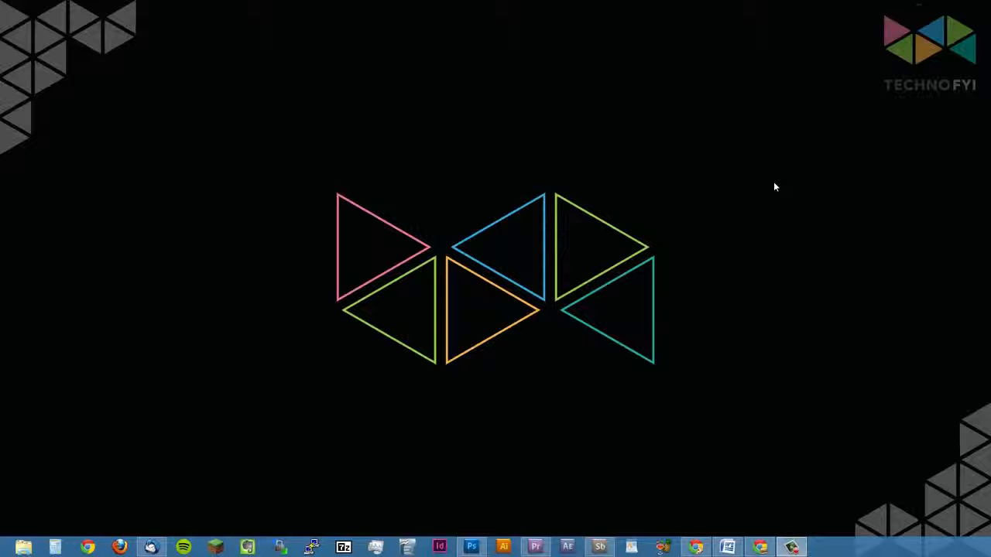
Launch Microsoft Expression Encoder 4 Screen Capture from the Start screen
key(super)
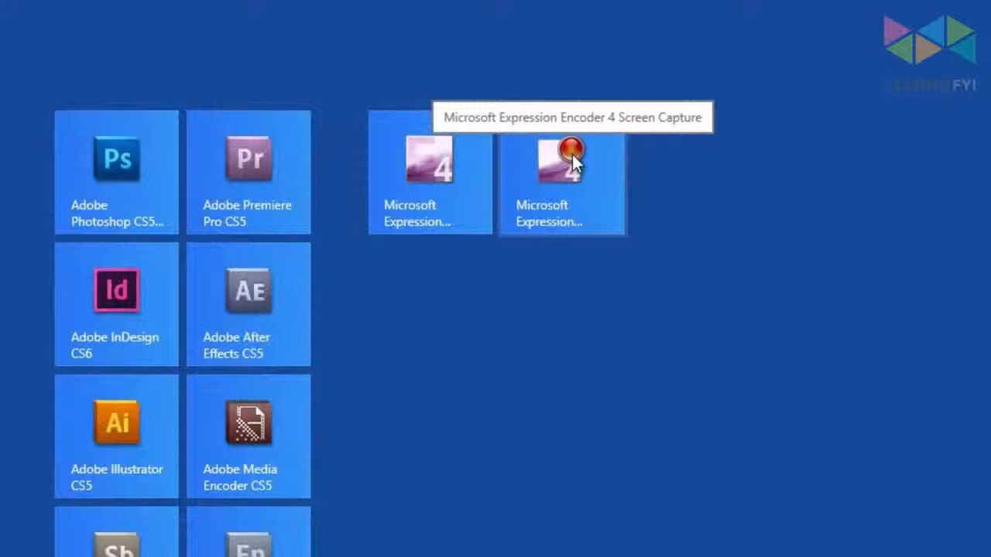
click(572, 154)
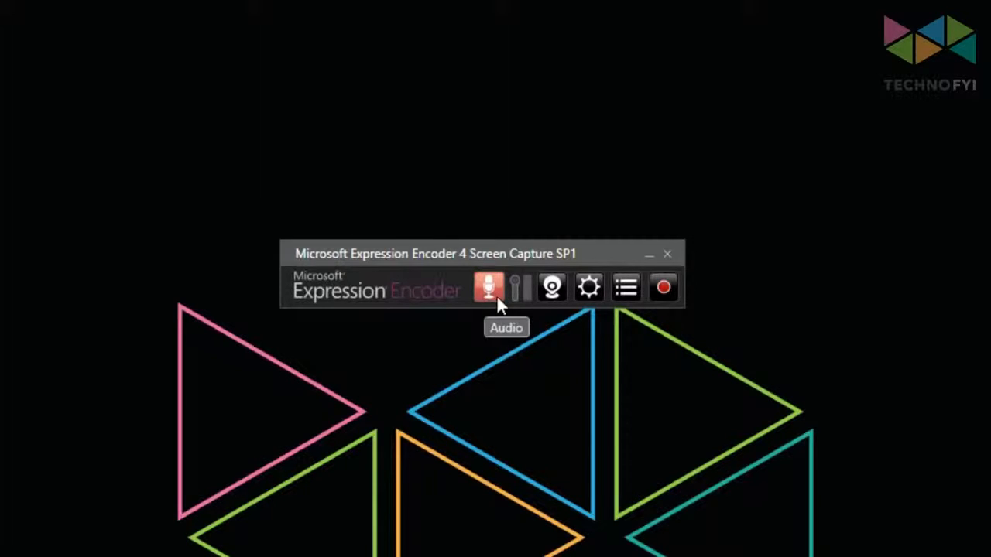
click(551, 289)
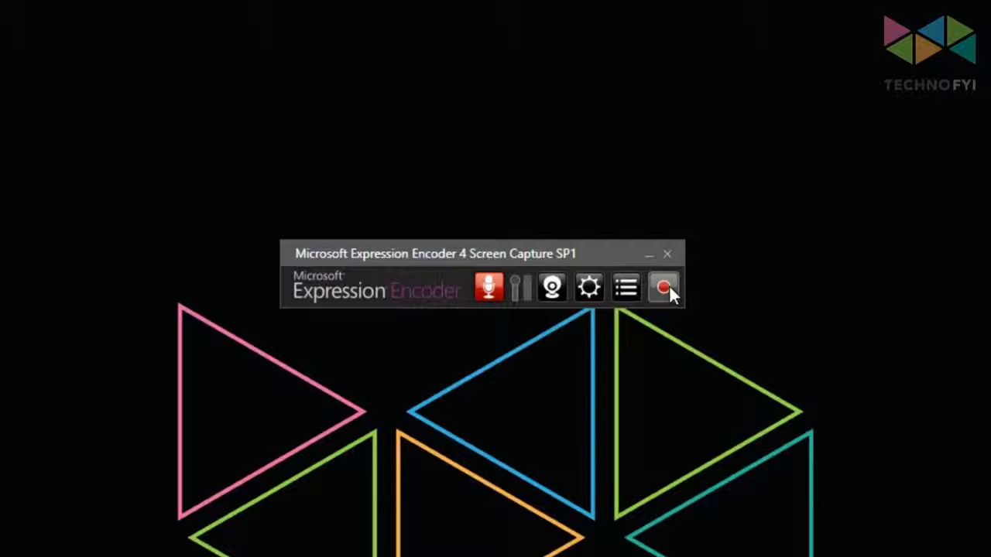
Review the frame rate choices in the screen capture options and set the capture quality to 100
click(591, 287)
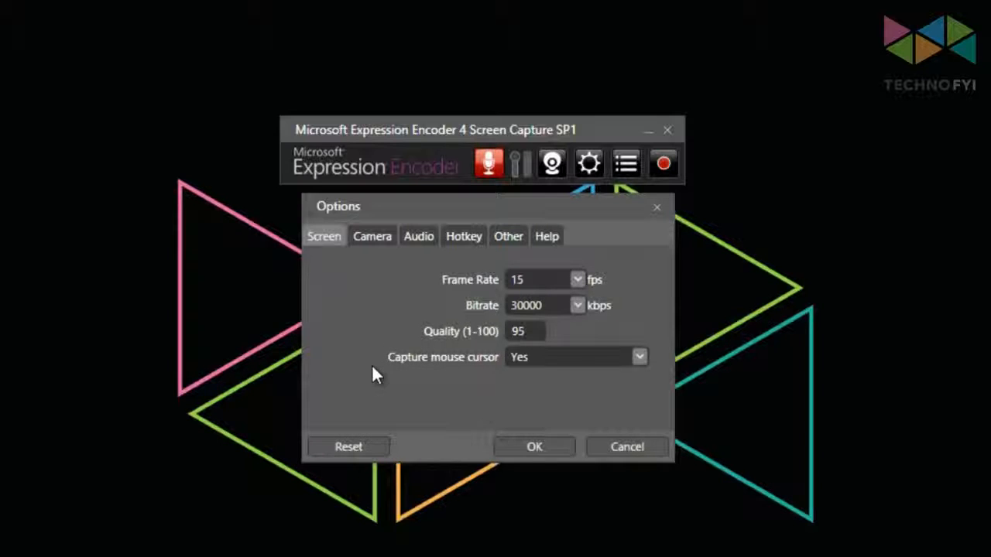
click(581, 282)
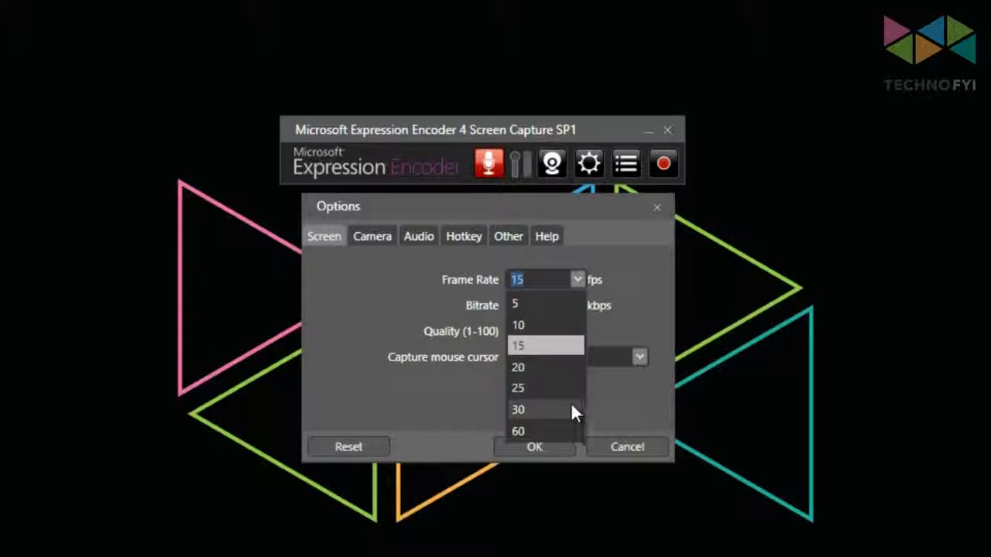
click(627, 285)
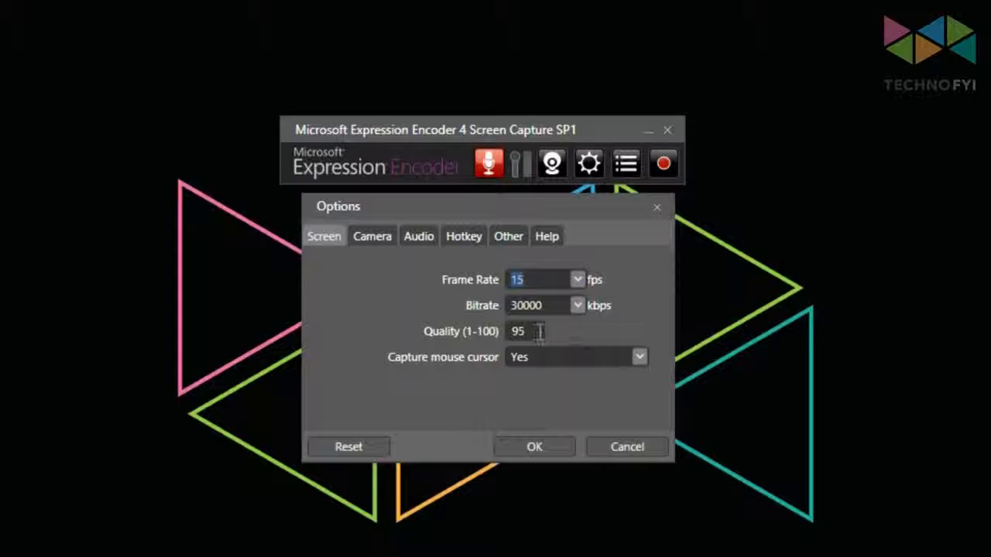
drag(527, 331, 496, 329)
text(100)
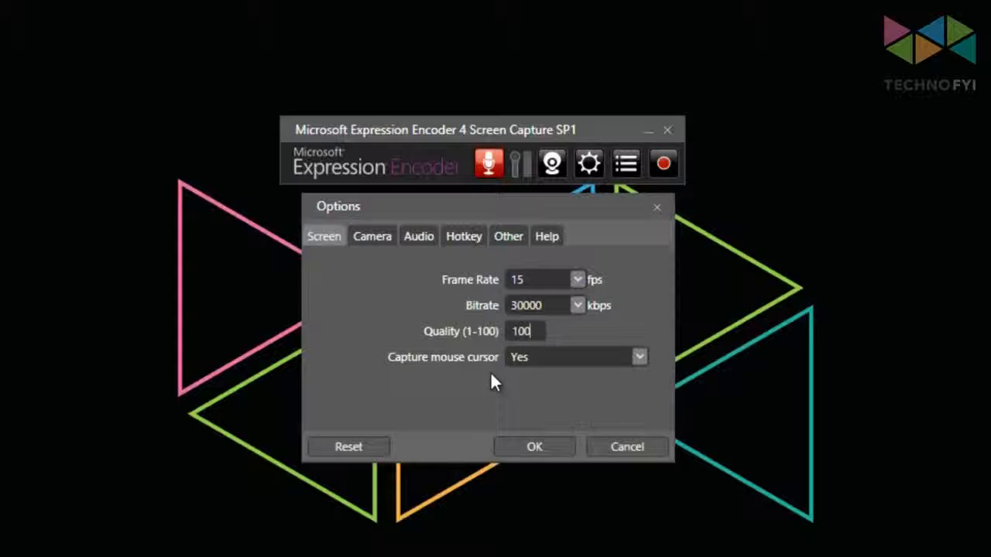
Set the audio capture bitrate to 256 and apply the capture options
click(419, 237)
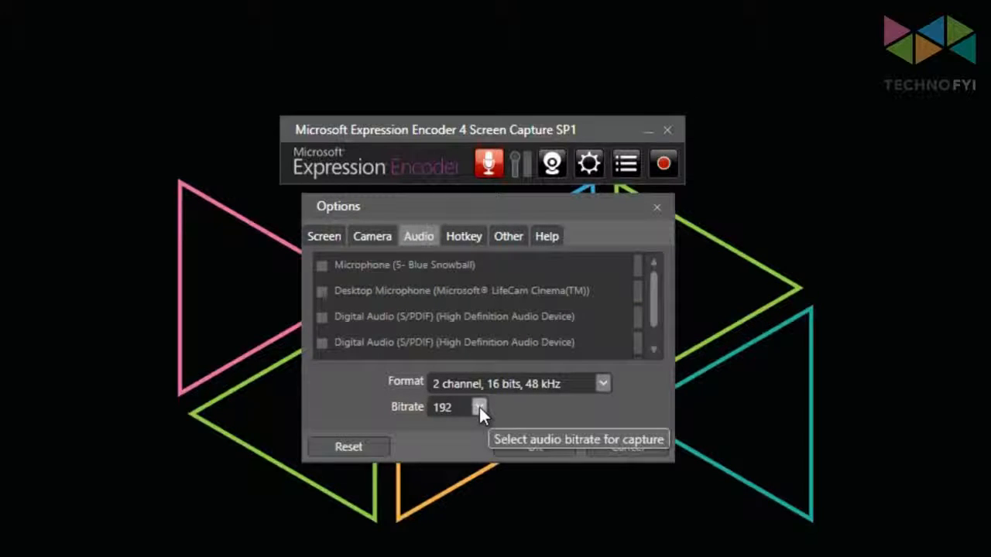
click(479, 407)
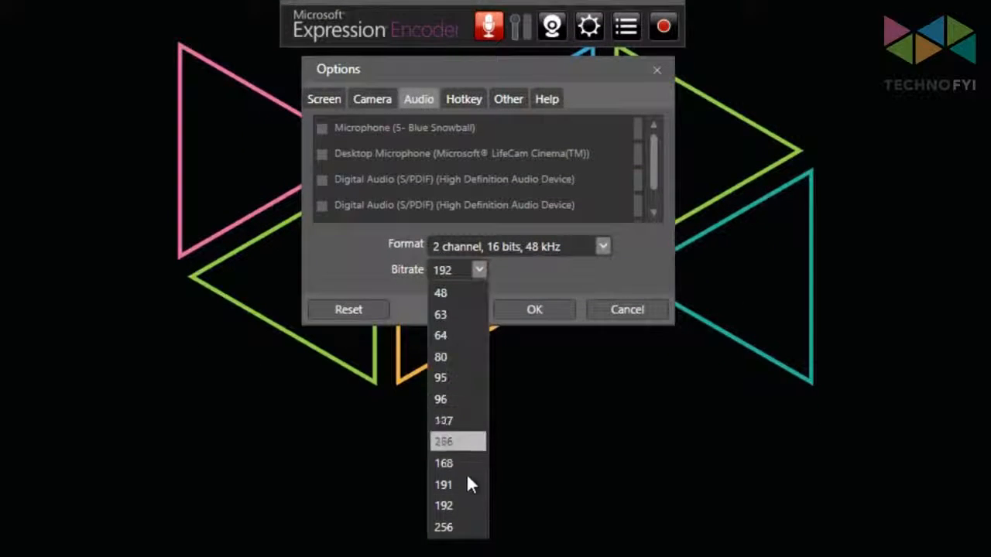
click(463, 529)
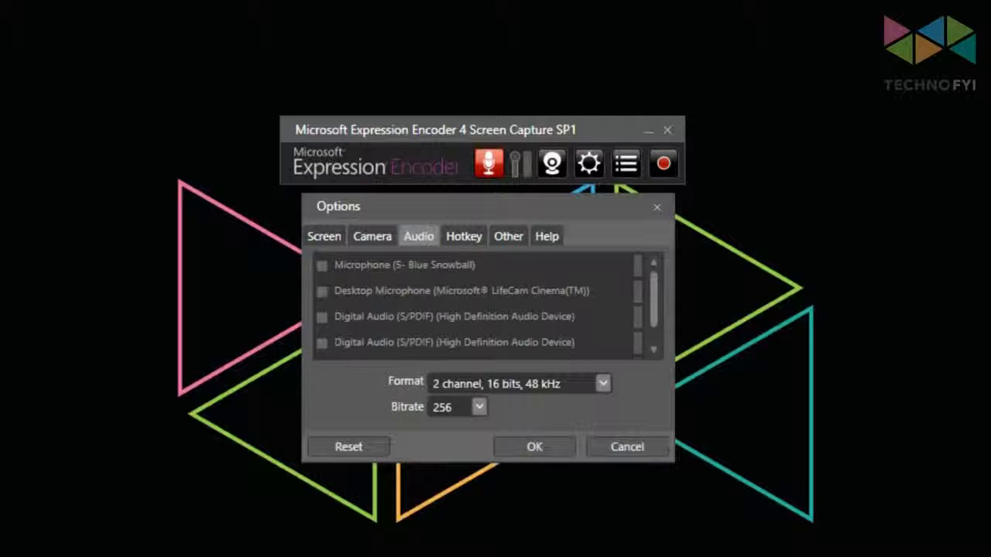
click(530, 448)
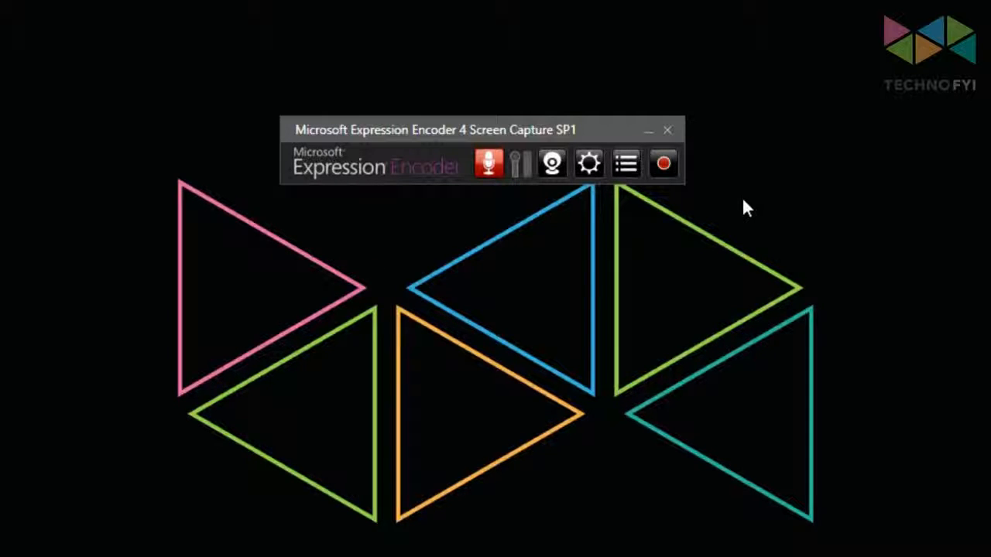
Begin a new capture and define a custom region of about 865 by 473 pixels around the triangles on the desktop
click(666, 164)
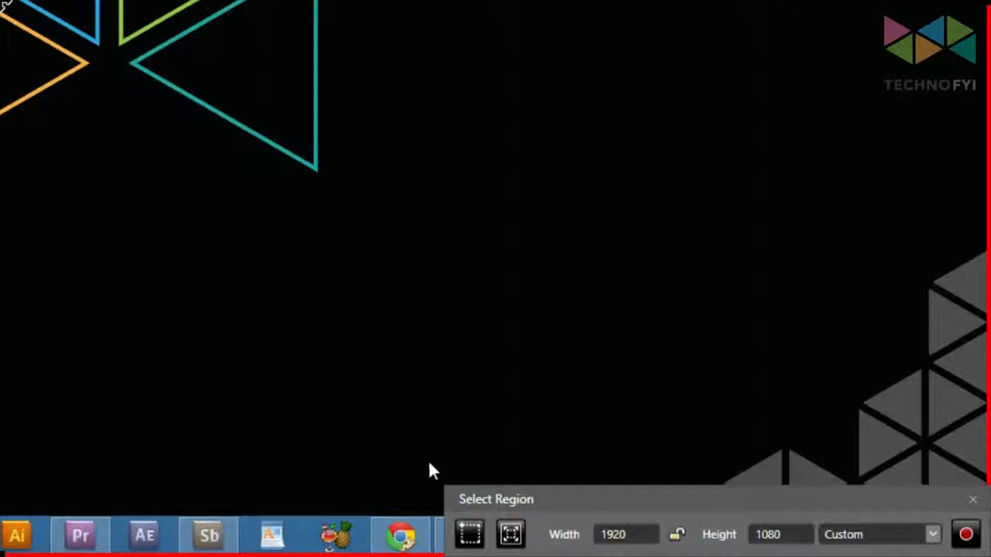
click(473, 537)
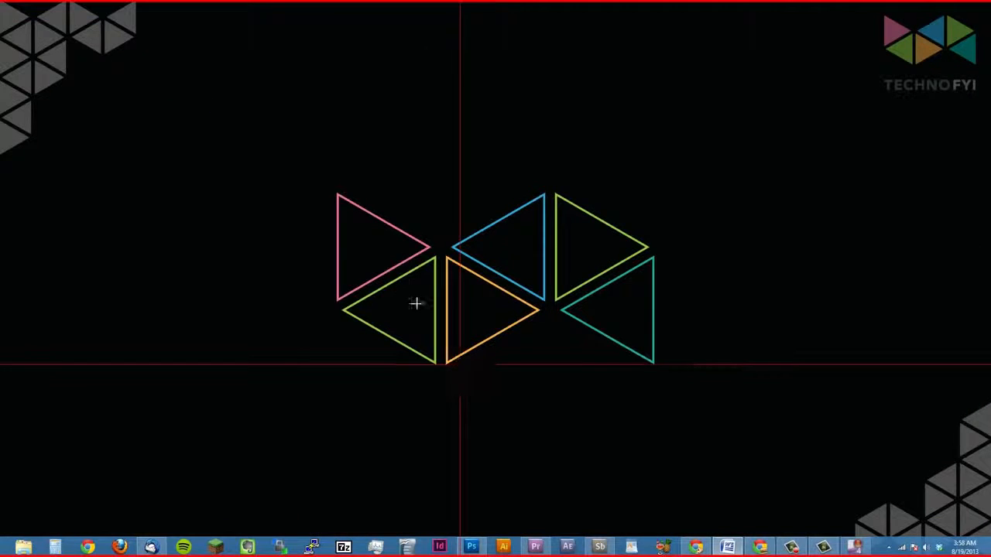
drag(278, 150, 715, 407)
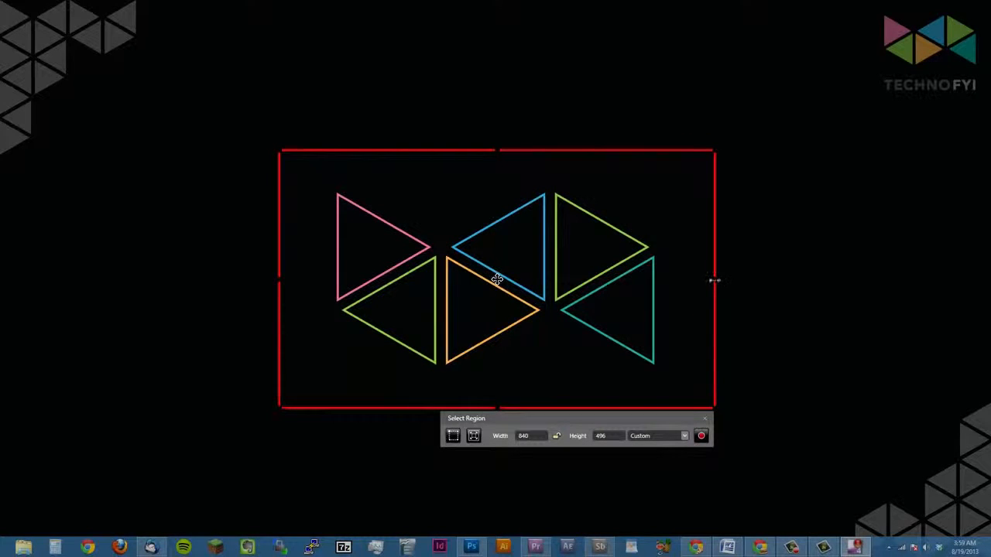
drag(713, 281, 725, 309)
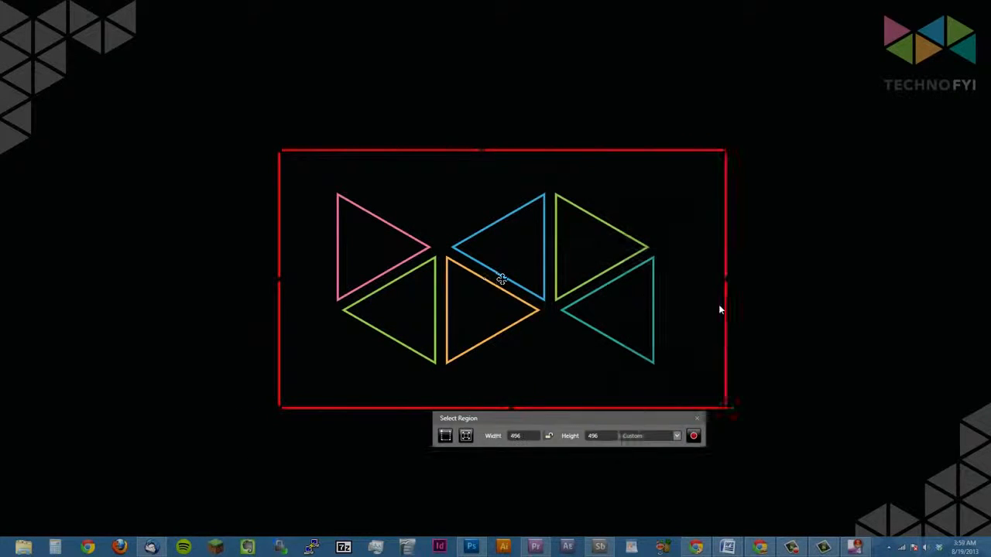
mouse_move(504, 151)
mouse_down()
mouse_move(518, 261)
mouse_move(503, 162)
mouse_up()
mouse_move(501, 283)
mouse_down()
mouse_move(309, 168)
mouse_move(299, 226)
mouse_move(442, 391)
mouse_move(613, 316)
mouse_move(489, 261)
mouse_move(493, 285)
mouse_up()
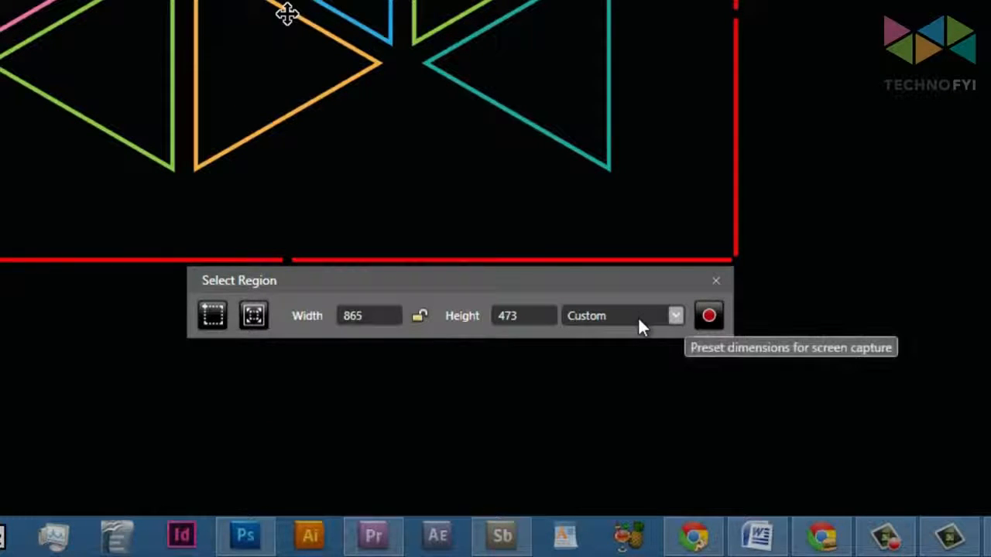
Set the capture region preset to Current Screen, then record a short screen capture and stop it
click(640, 325)
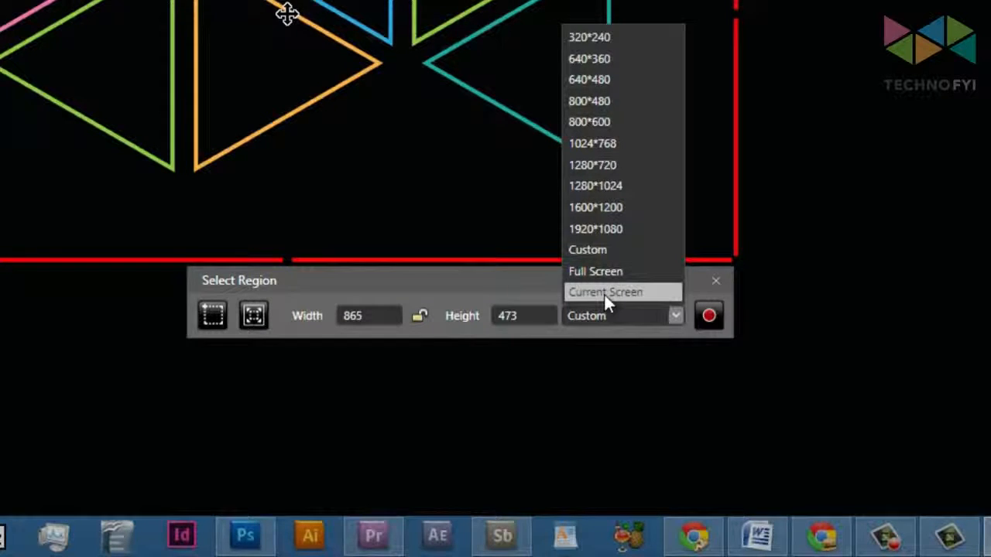
click(604, 292)
click(311, 295)
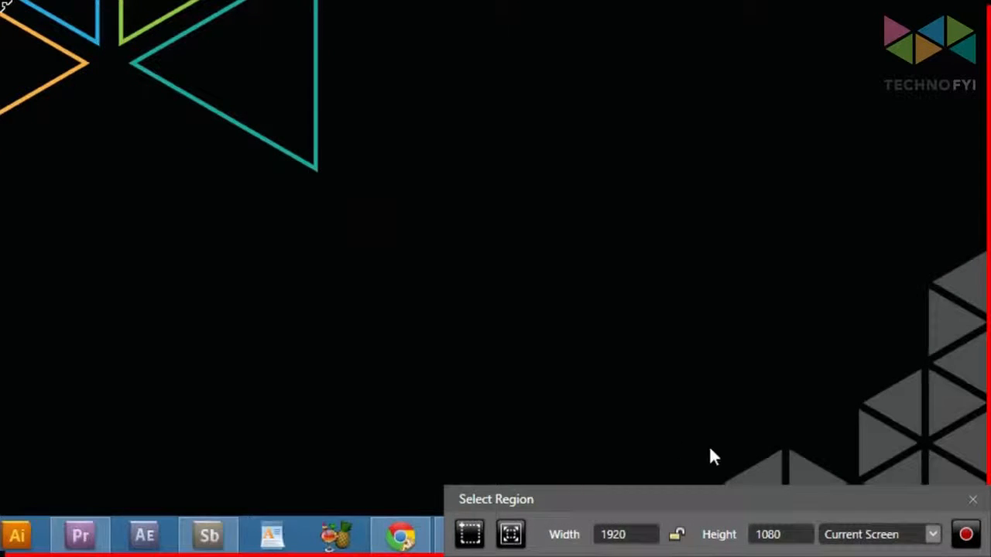
click(858, 534)
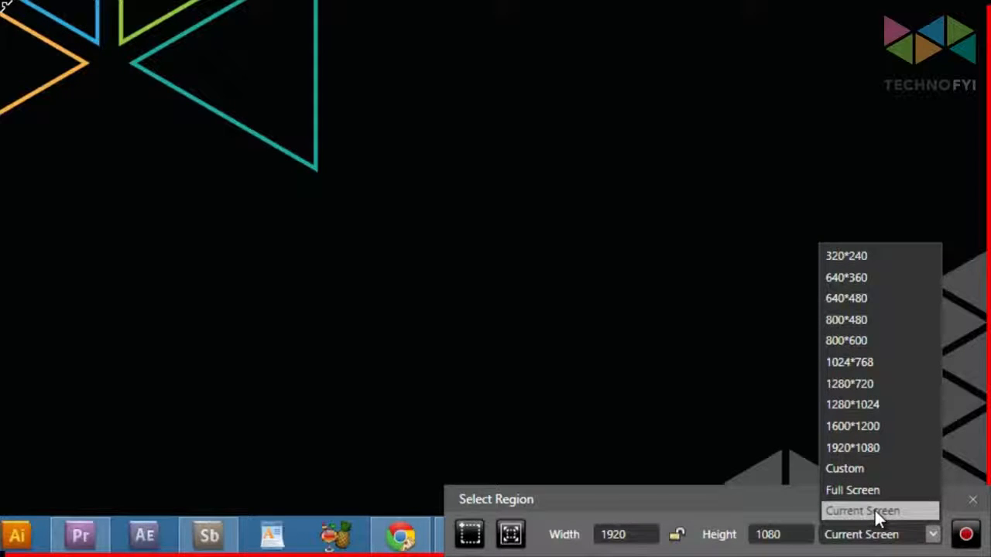
click(877, 513)
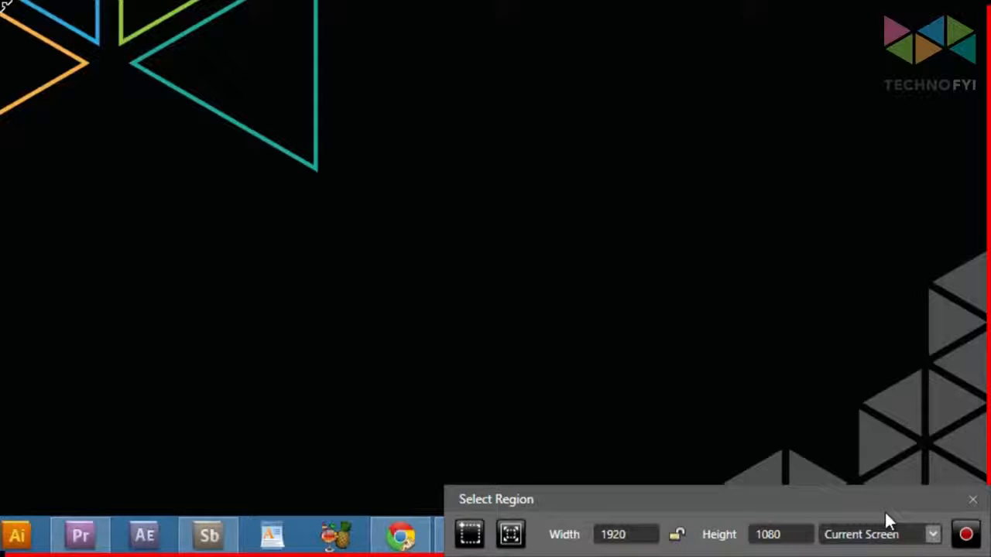
click(966, 534)
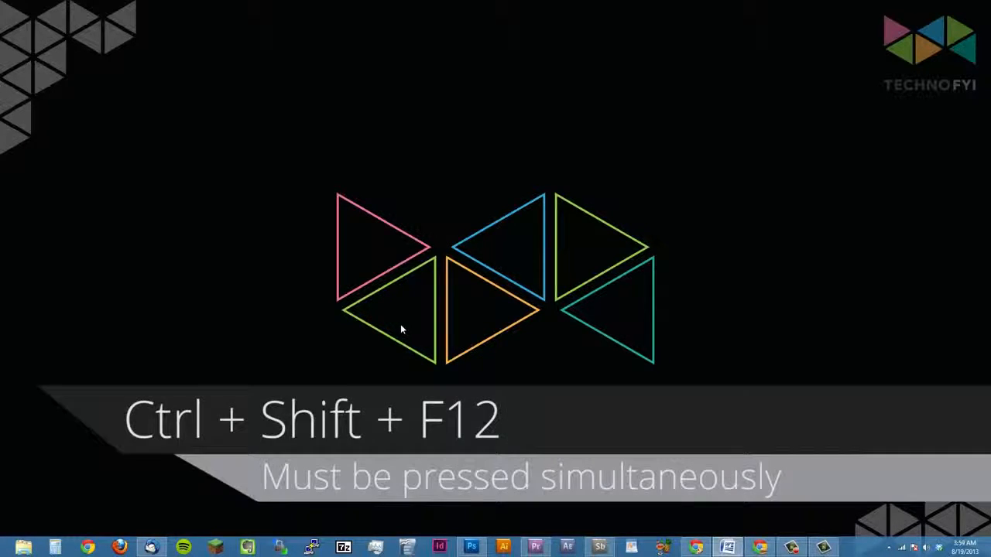
key(ctrl+shift+F12)
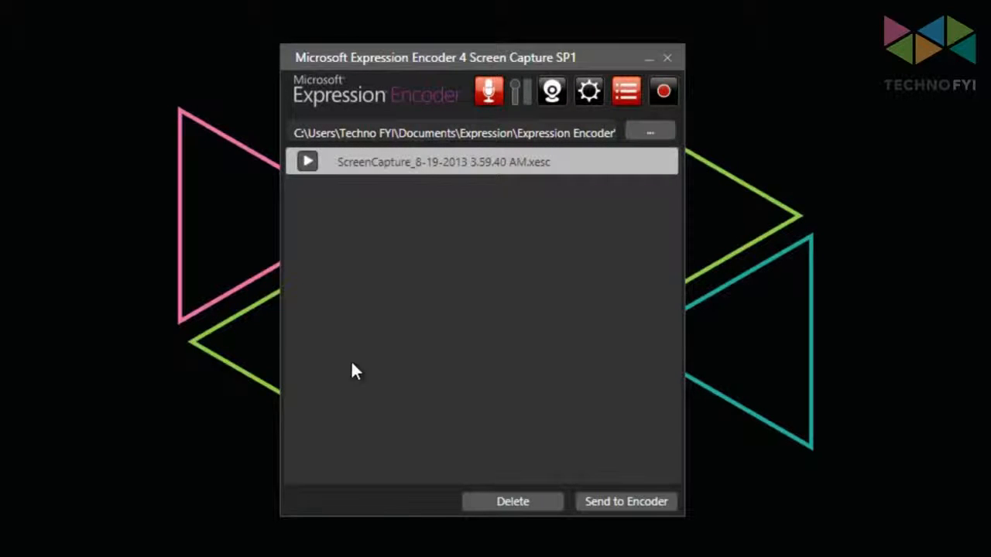
Send the recorded ScreenCapture_8-19-2013 3.59.40 AM.xesc file from the capture list to Expression Encoder 4
click(627, 92)
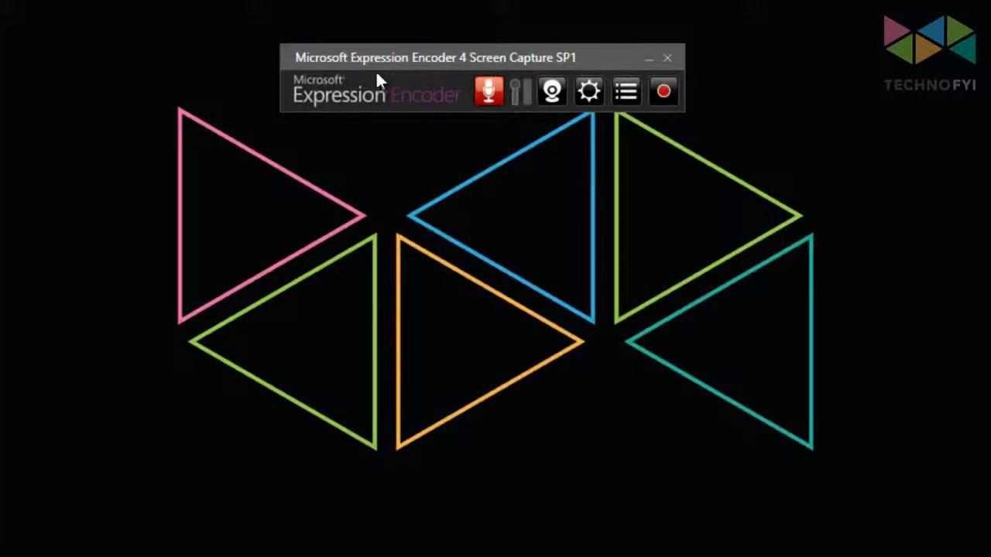
click(627, 92)
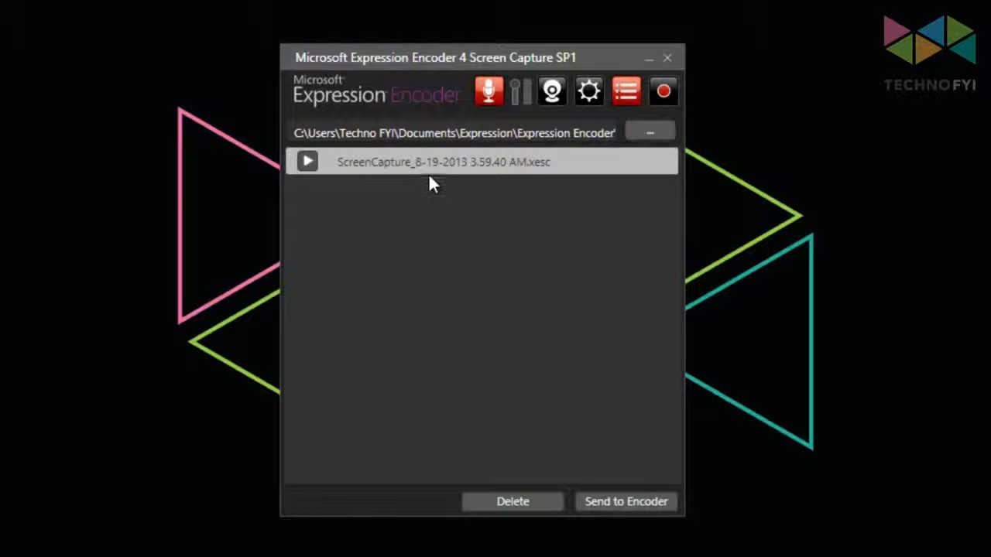
click(623, 502)
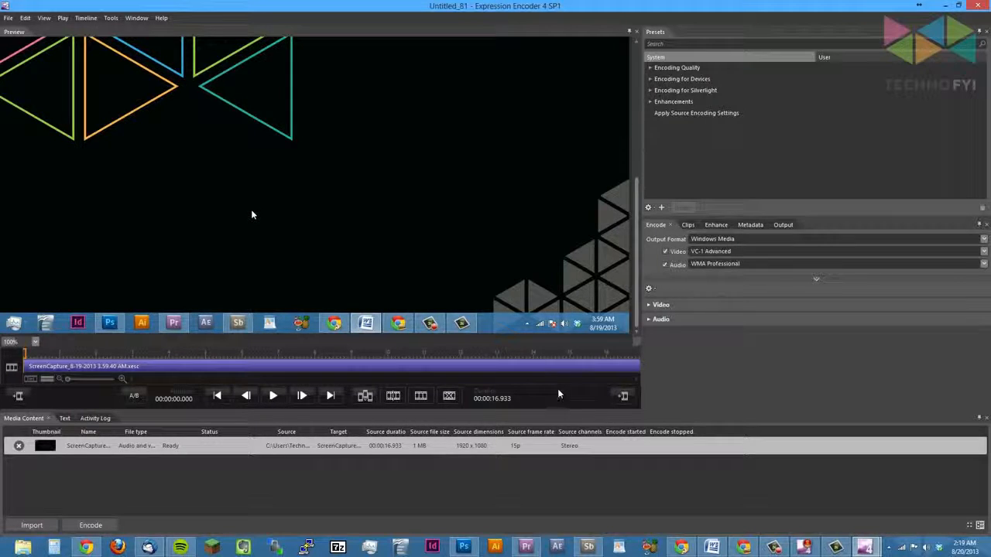
Set the job output directory to the Desktop folder
scroll(393, 218, down, 2)
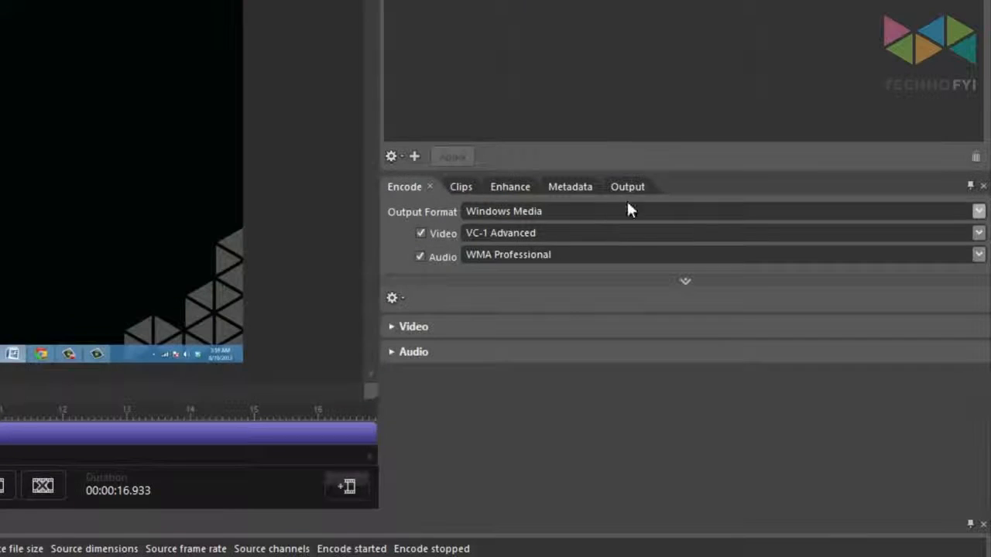
click(627, 186)
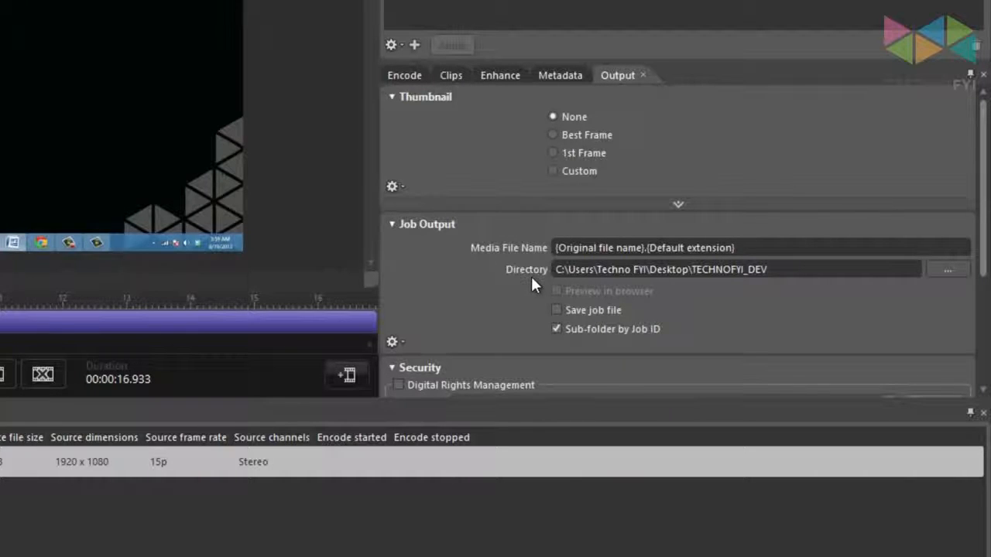
click(947, 273)
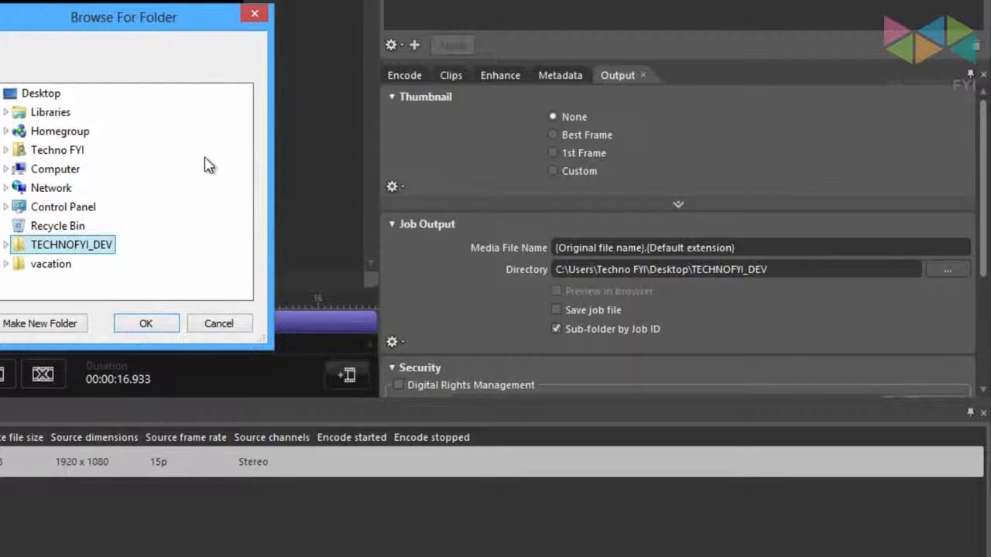
click(47, 96)
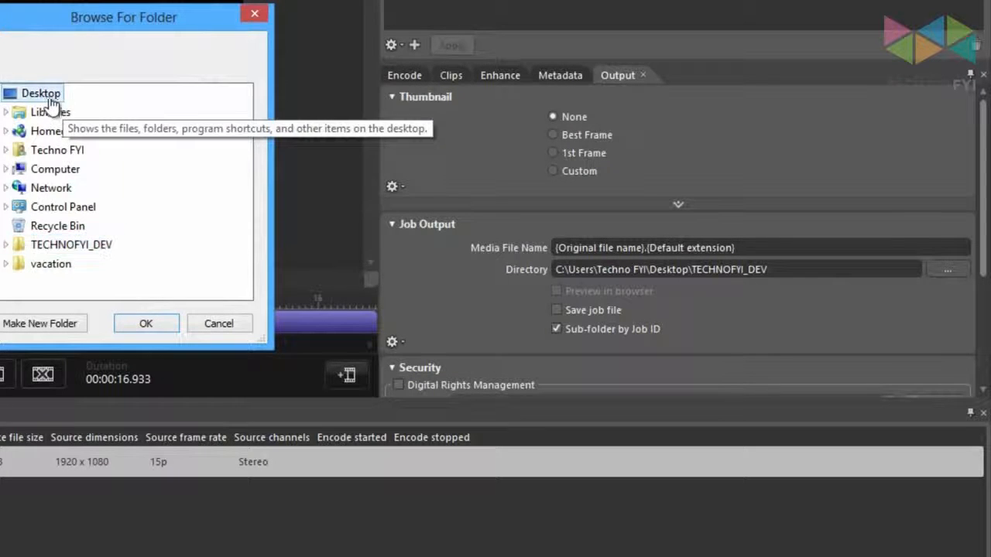
click(147, 326)
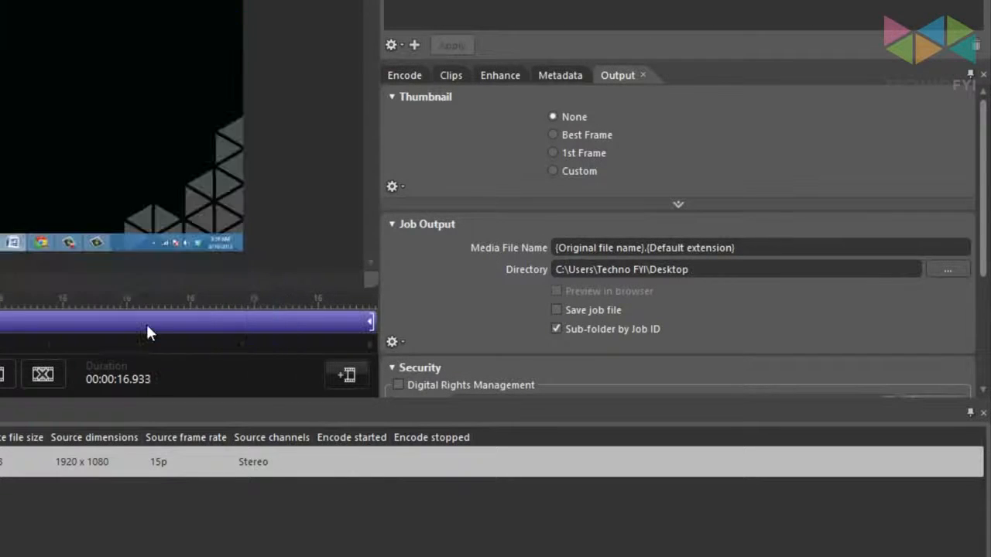
Set the video encoding mode to CBR - 1 pass for the Windows Media output
click(399, 74)
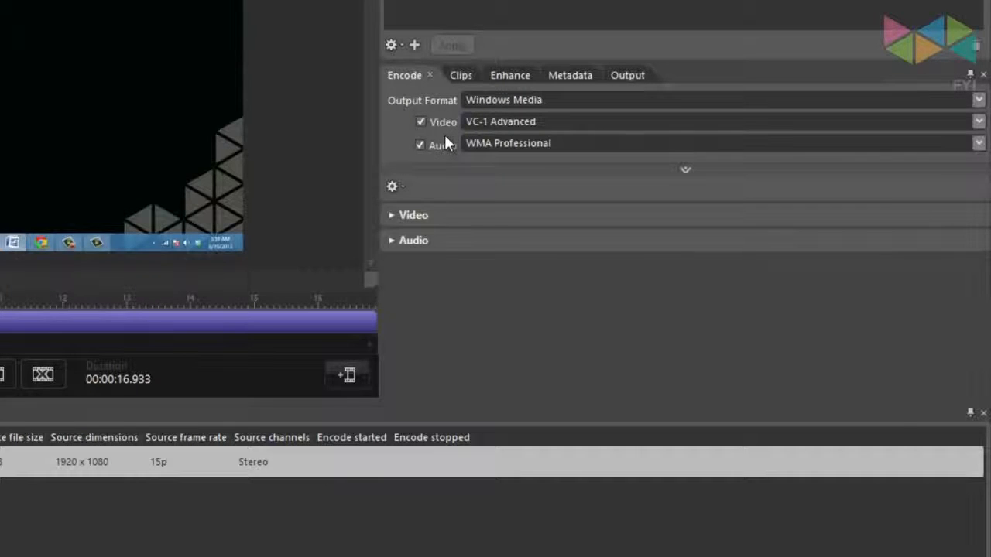
click(394, 217)
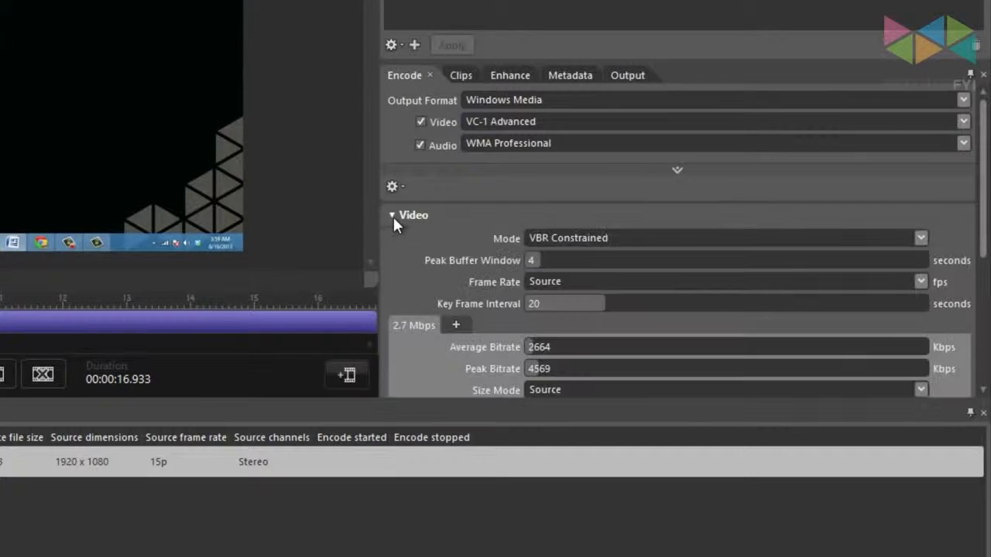
scroll(388, 223, down, 3)
scroll(387, 232, down, 1)
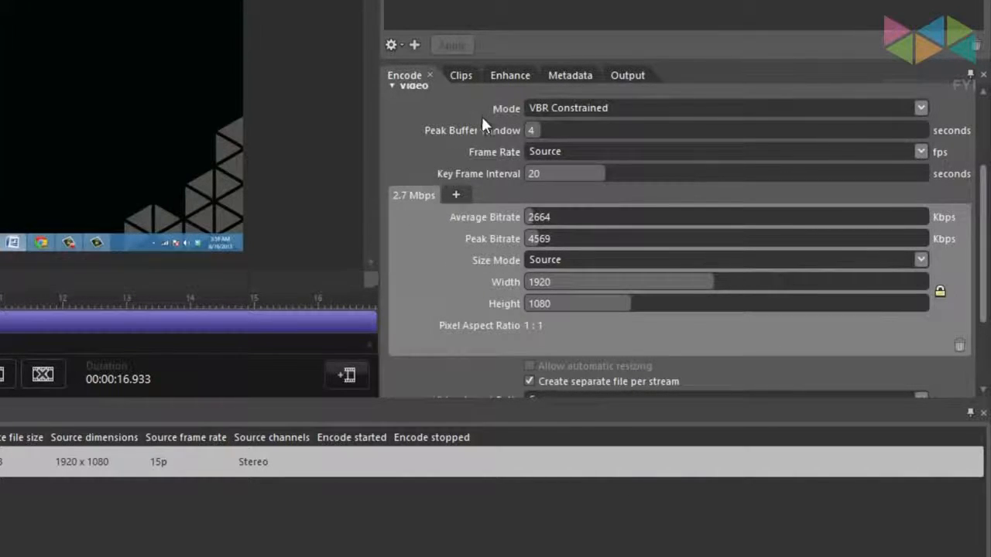
click(563, 110)
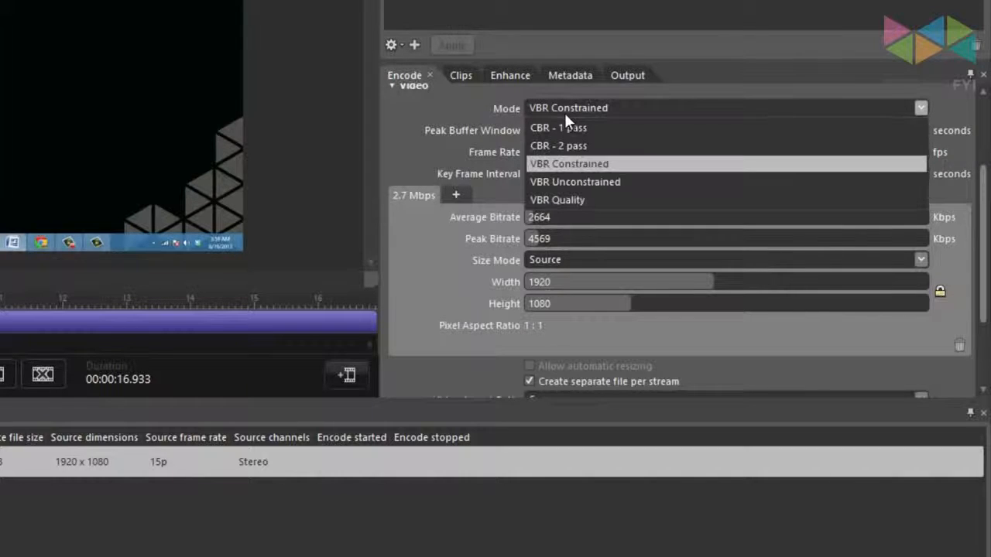
click(604, 129)
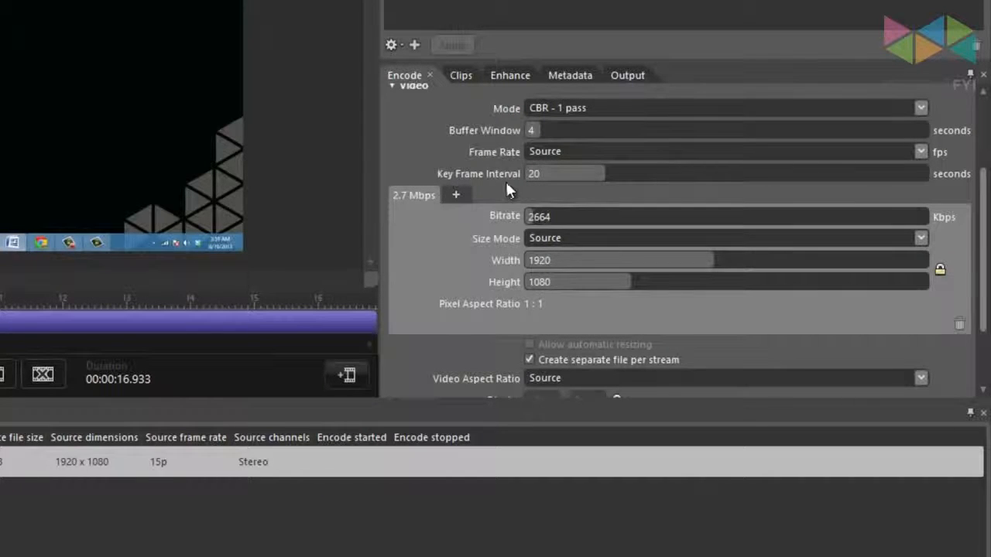
Set the video bitrate to 30000 Kbps, review the remaining video settings and collapse them
click(569, 215)
text(30000)
click(489, 240)
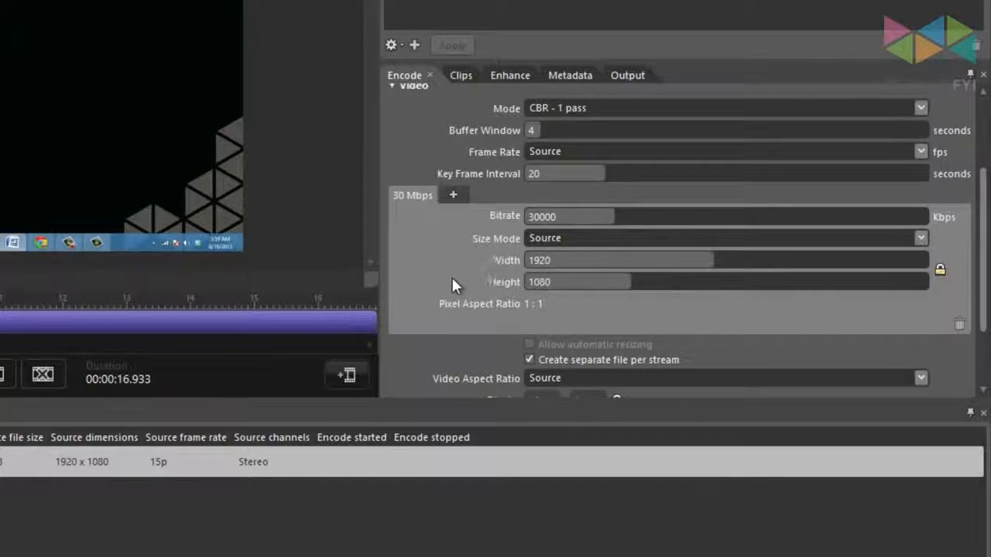
scroll(449, 283, down, 3)
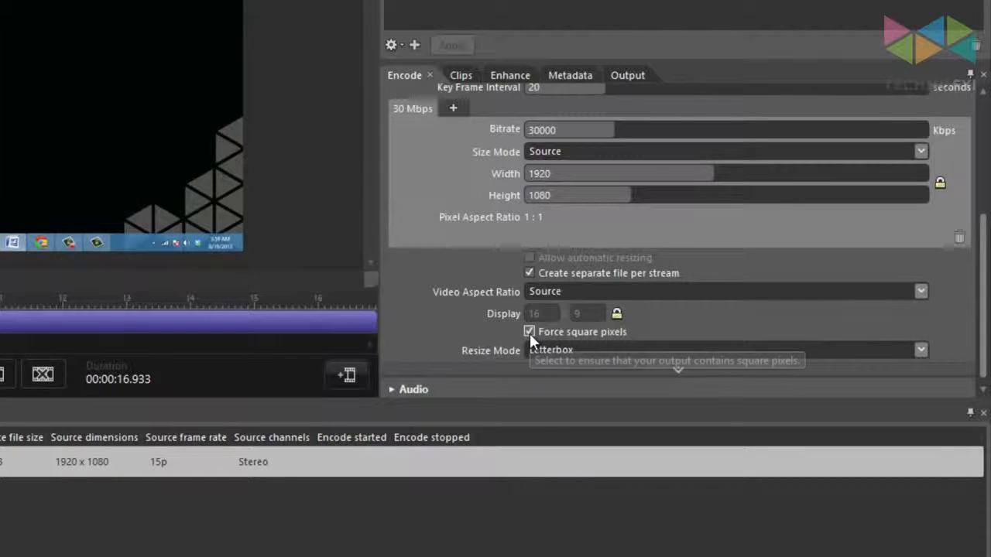
scroll(464, 319, up, 4)
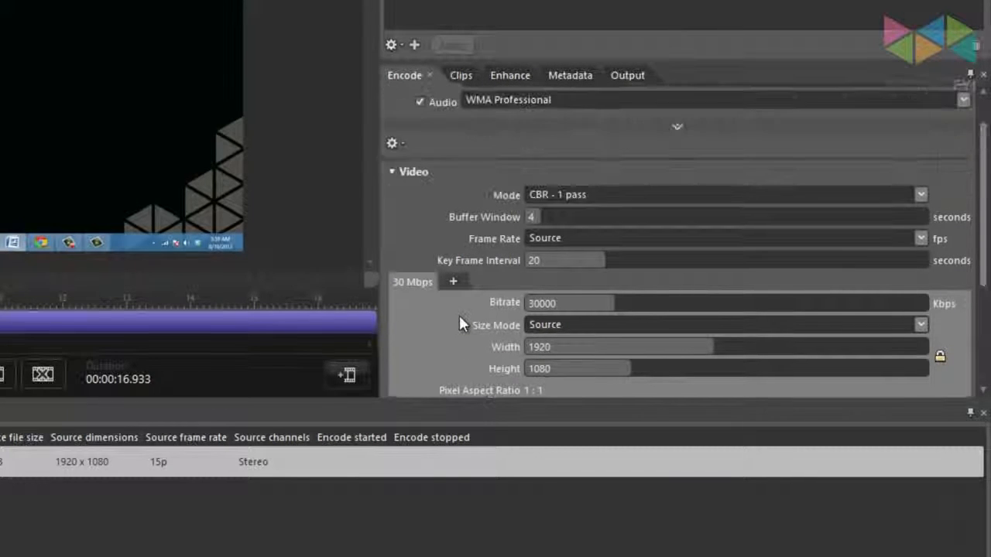
click(391, 172)
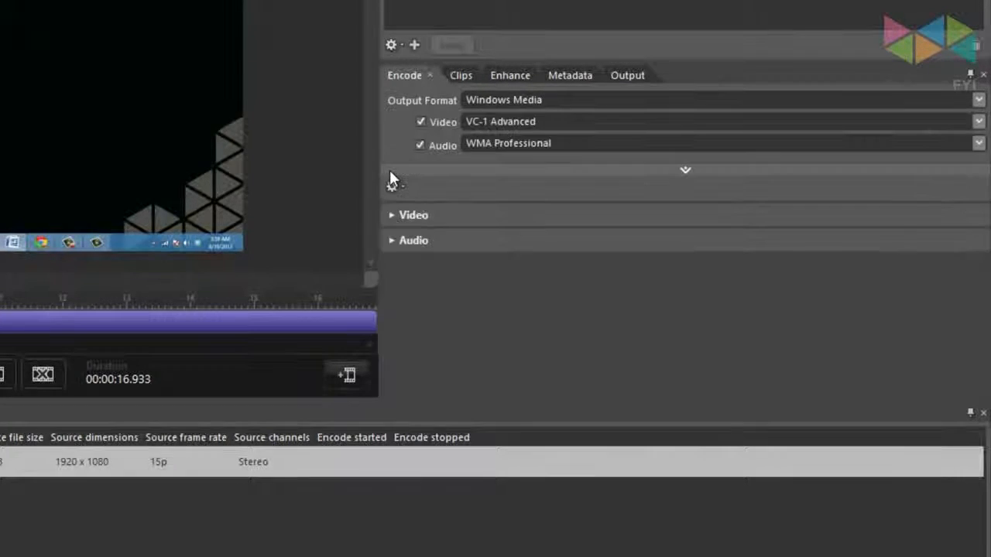
Set the audio encoding bitrate to 256 kbps
click(392, 240)
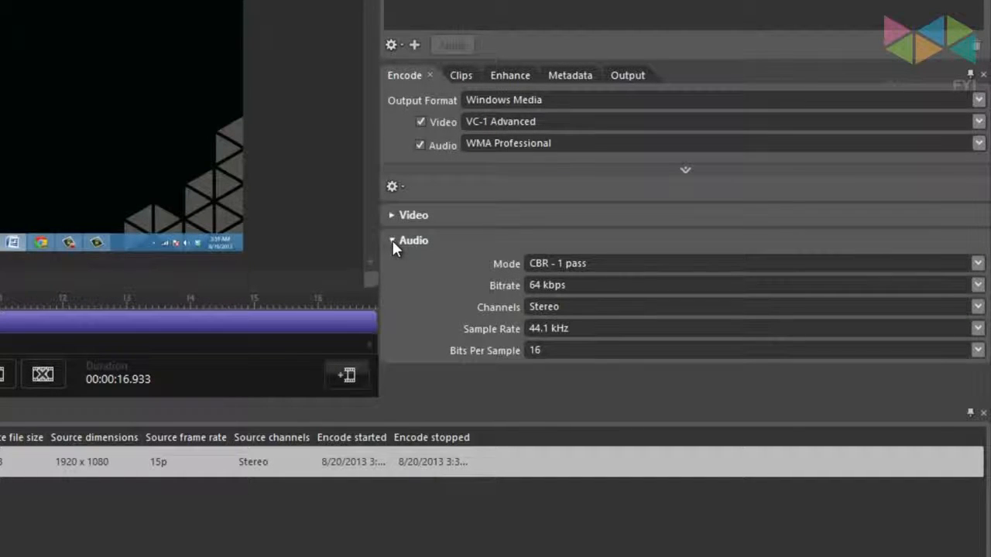
mouse_move(648, 266)
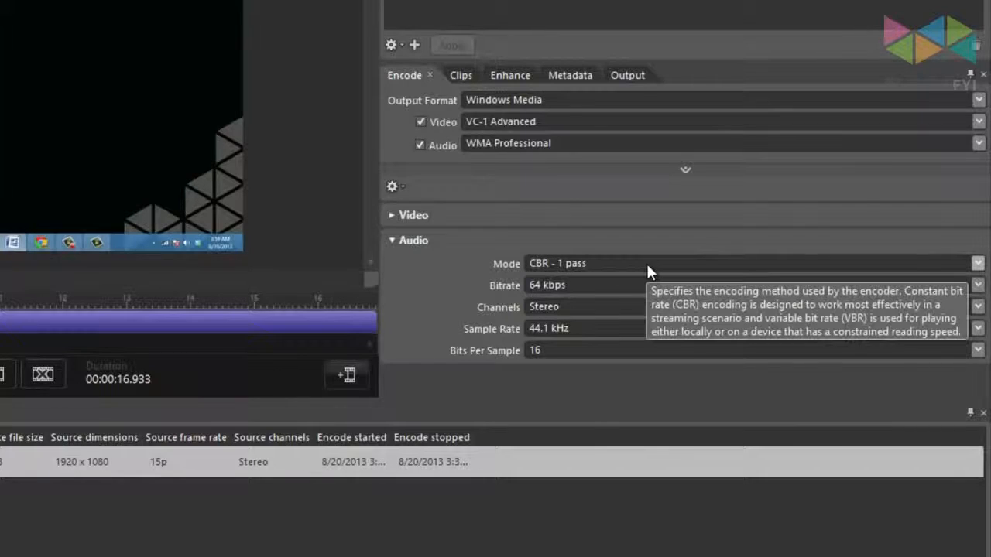
click(644, 284)
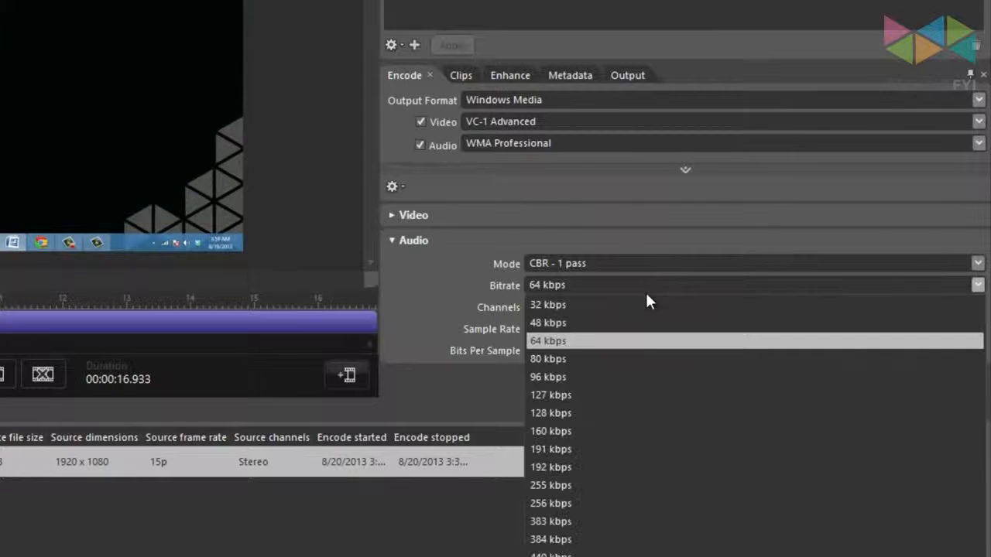
click(646, 504)
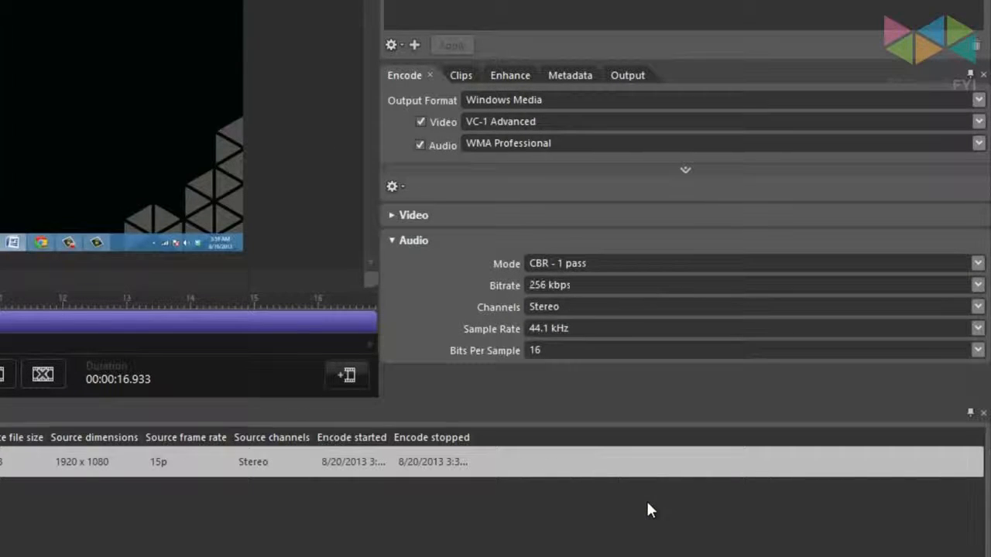
Set the audio sample rate to 48 kHz and the bits per sample to 24
click(611, 328)
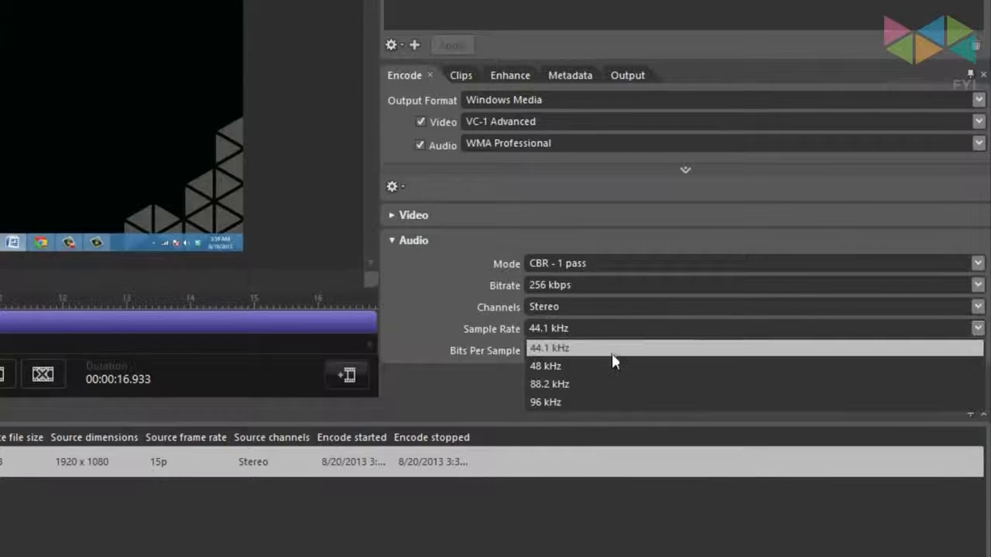
click(612, 350)
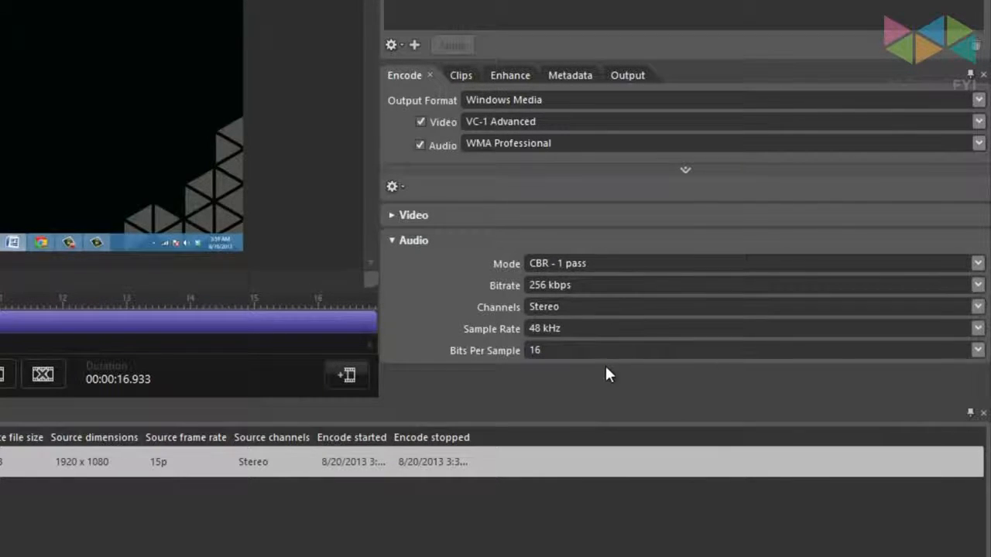
click(596, 350)
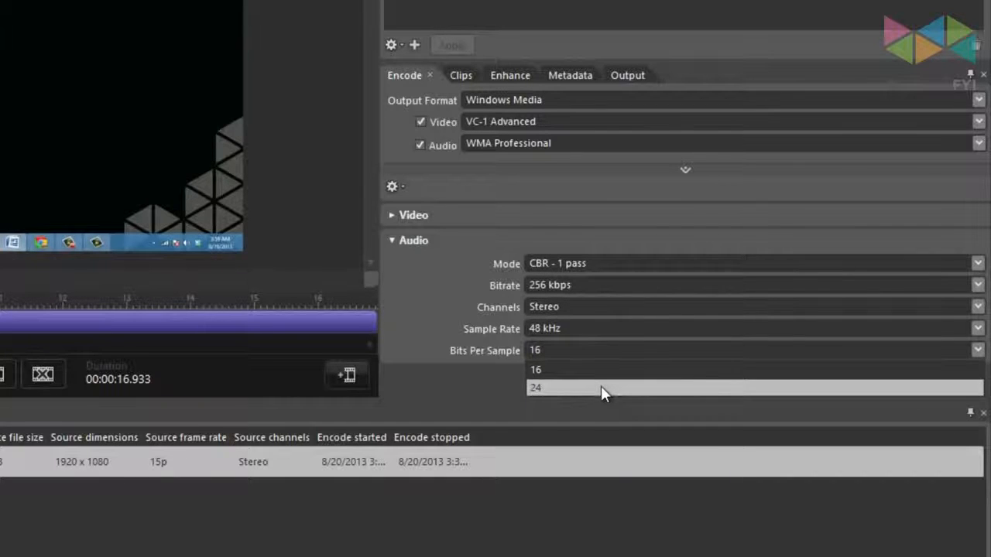
click(600, 386)
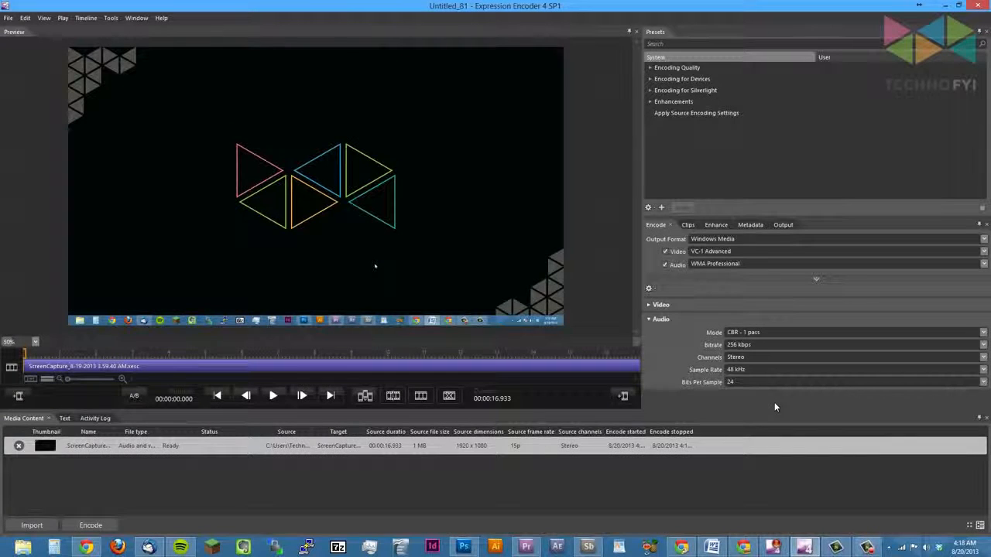
Encode the screen capture job and open its output folder on the desktop
click(103, 529)
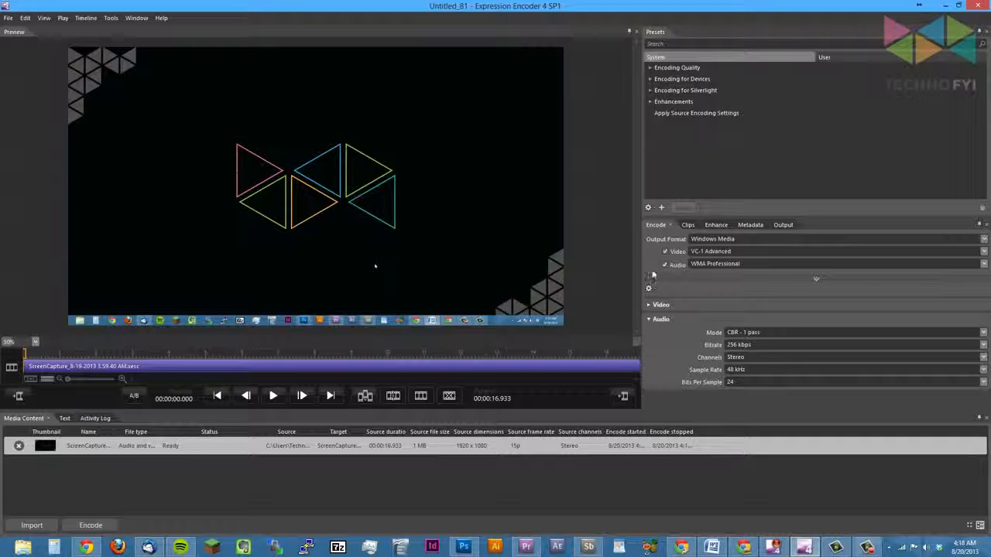
click(948, 6)
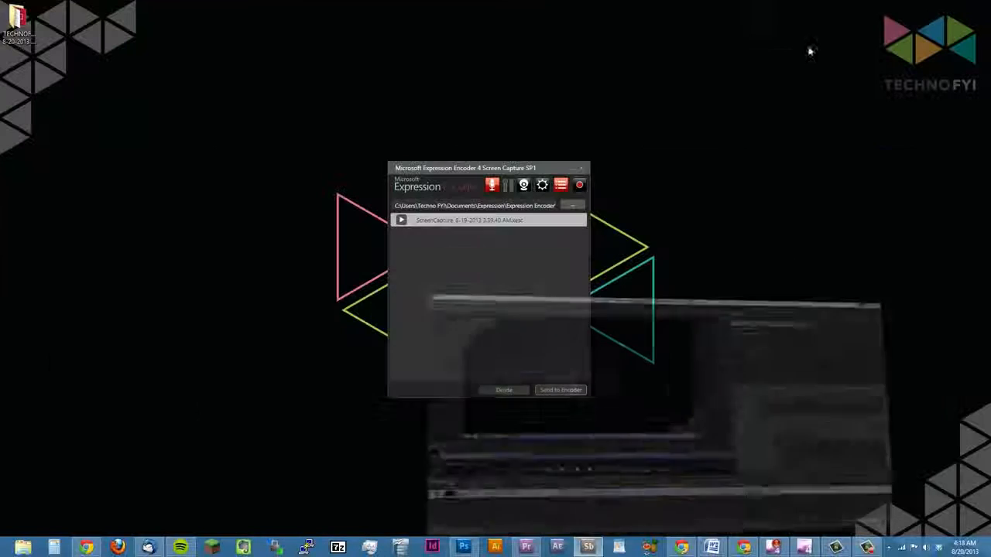
double_click(20, 23)
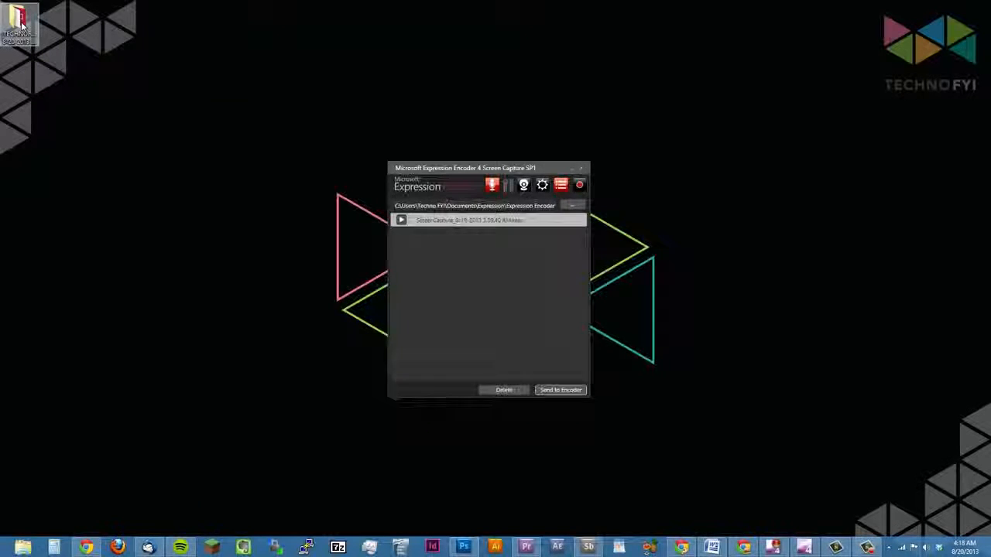